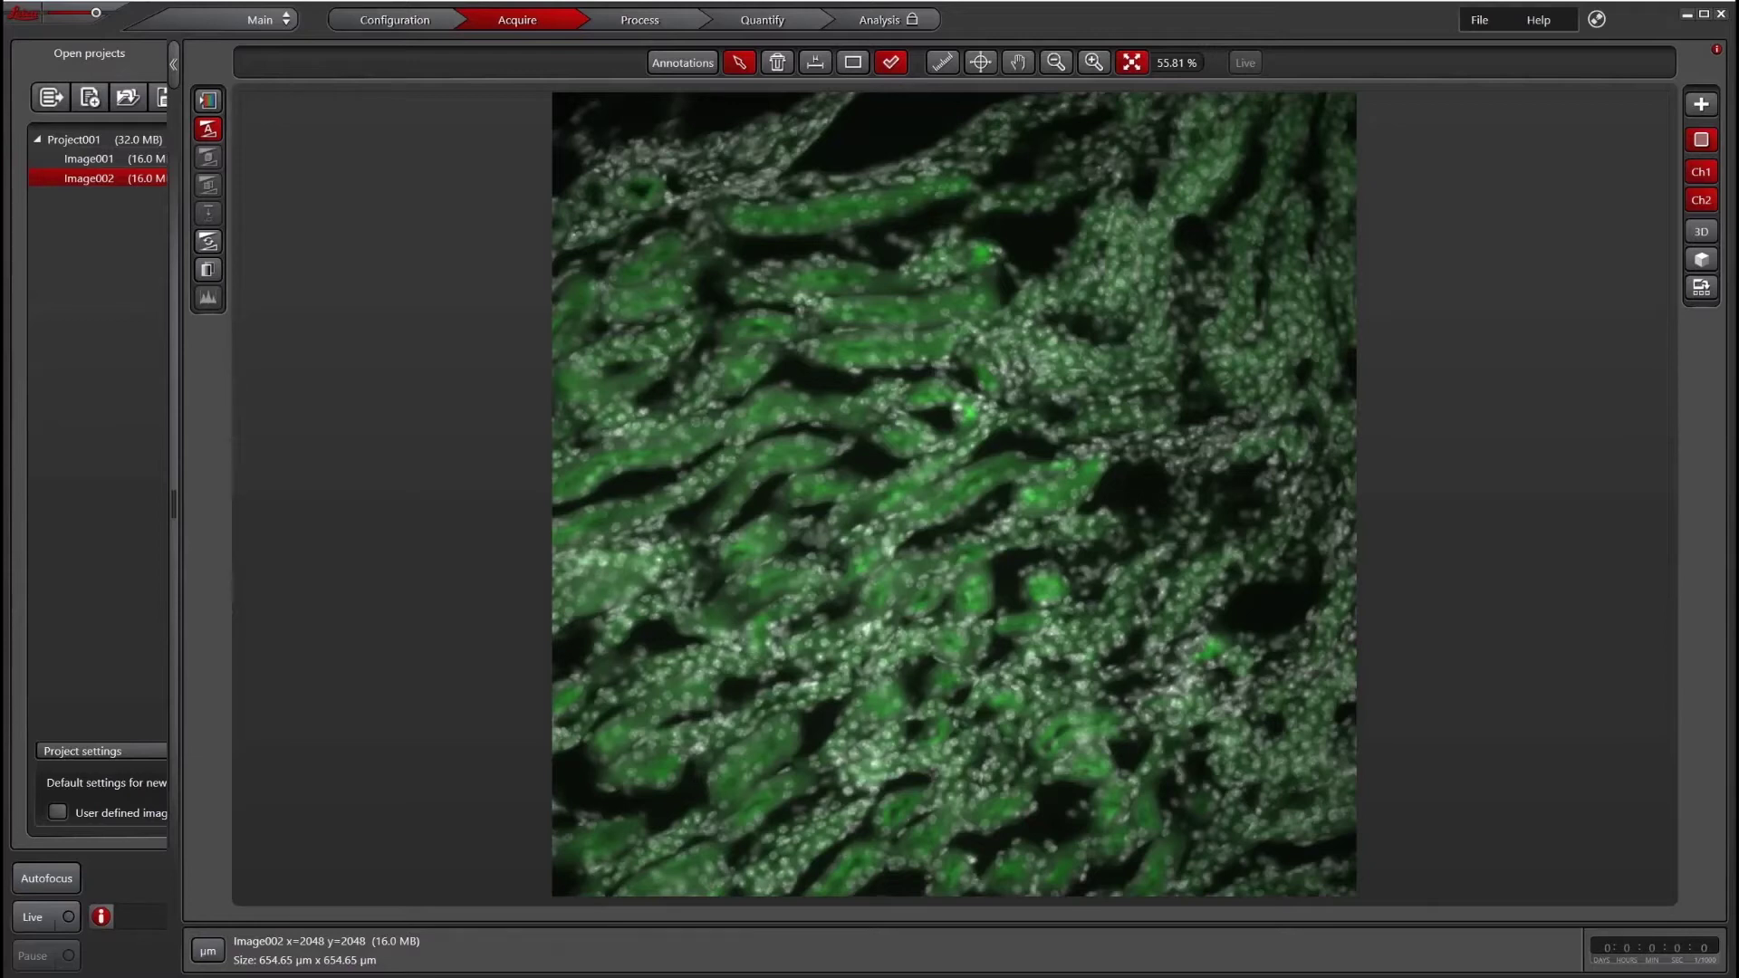
Step: Hide the DAPI nuclei channel (Ch2) in Image002 and raise the green channel's display brightness
{"action": "left_click", "coordinate": [1700, 199]}
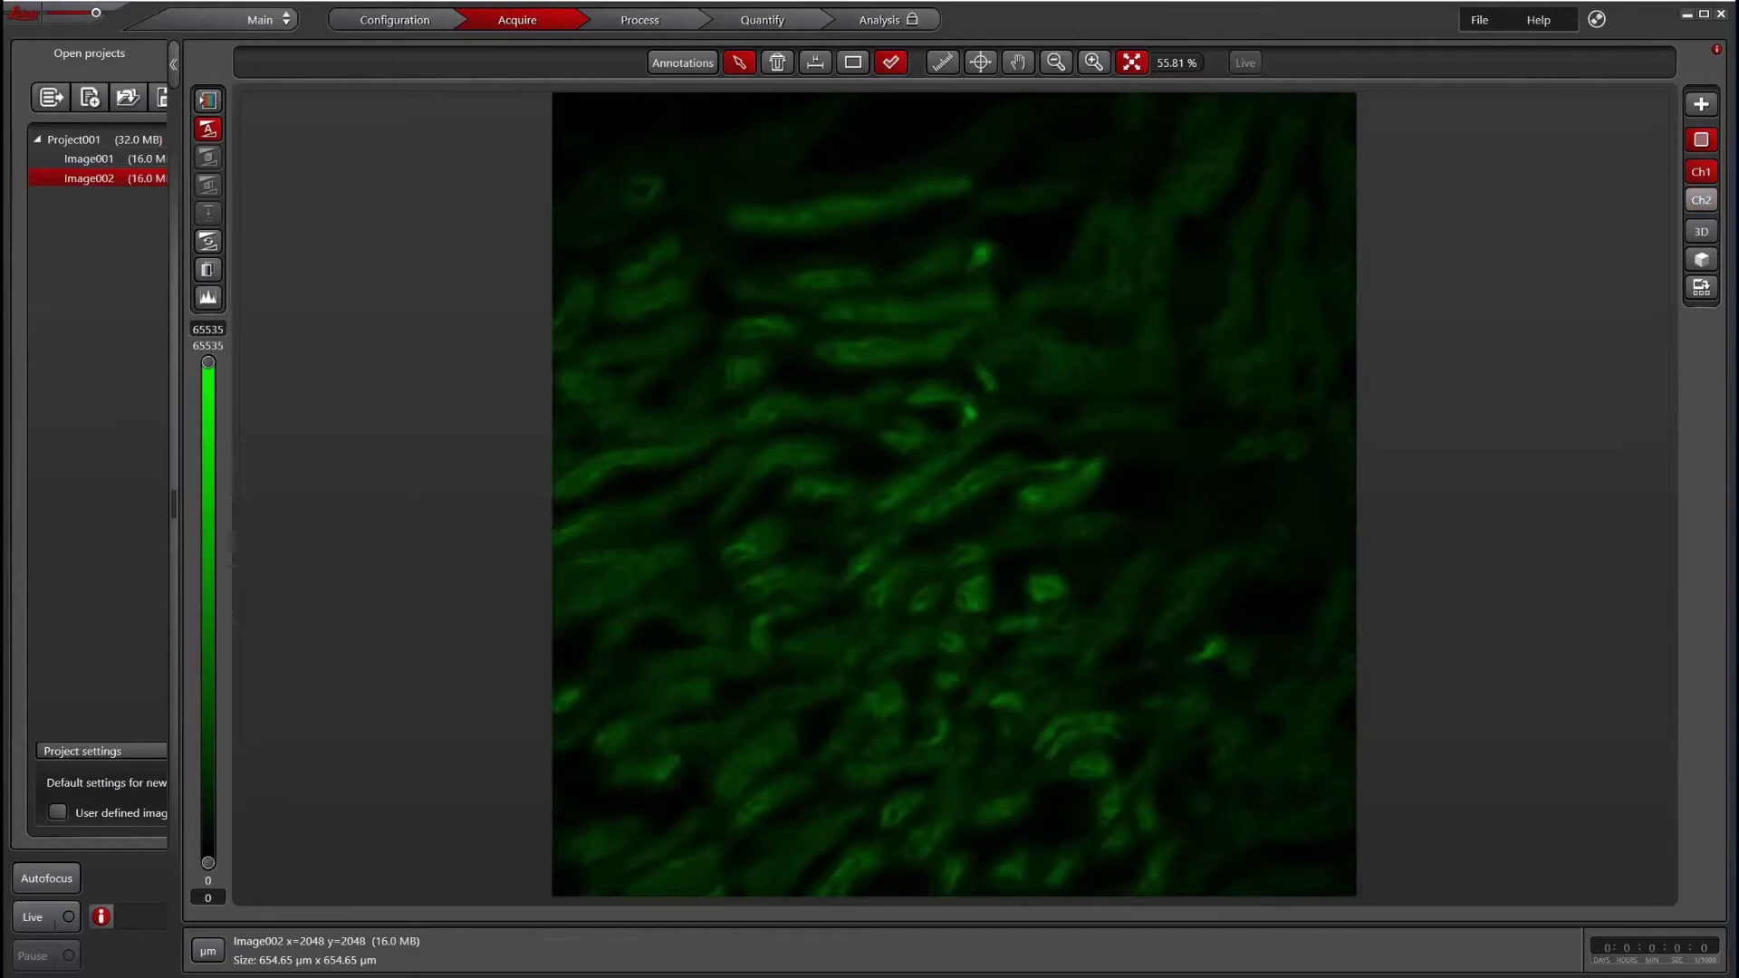
{"action": "left_click", "coordinate": [209, 185]}
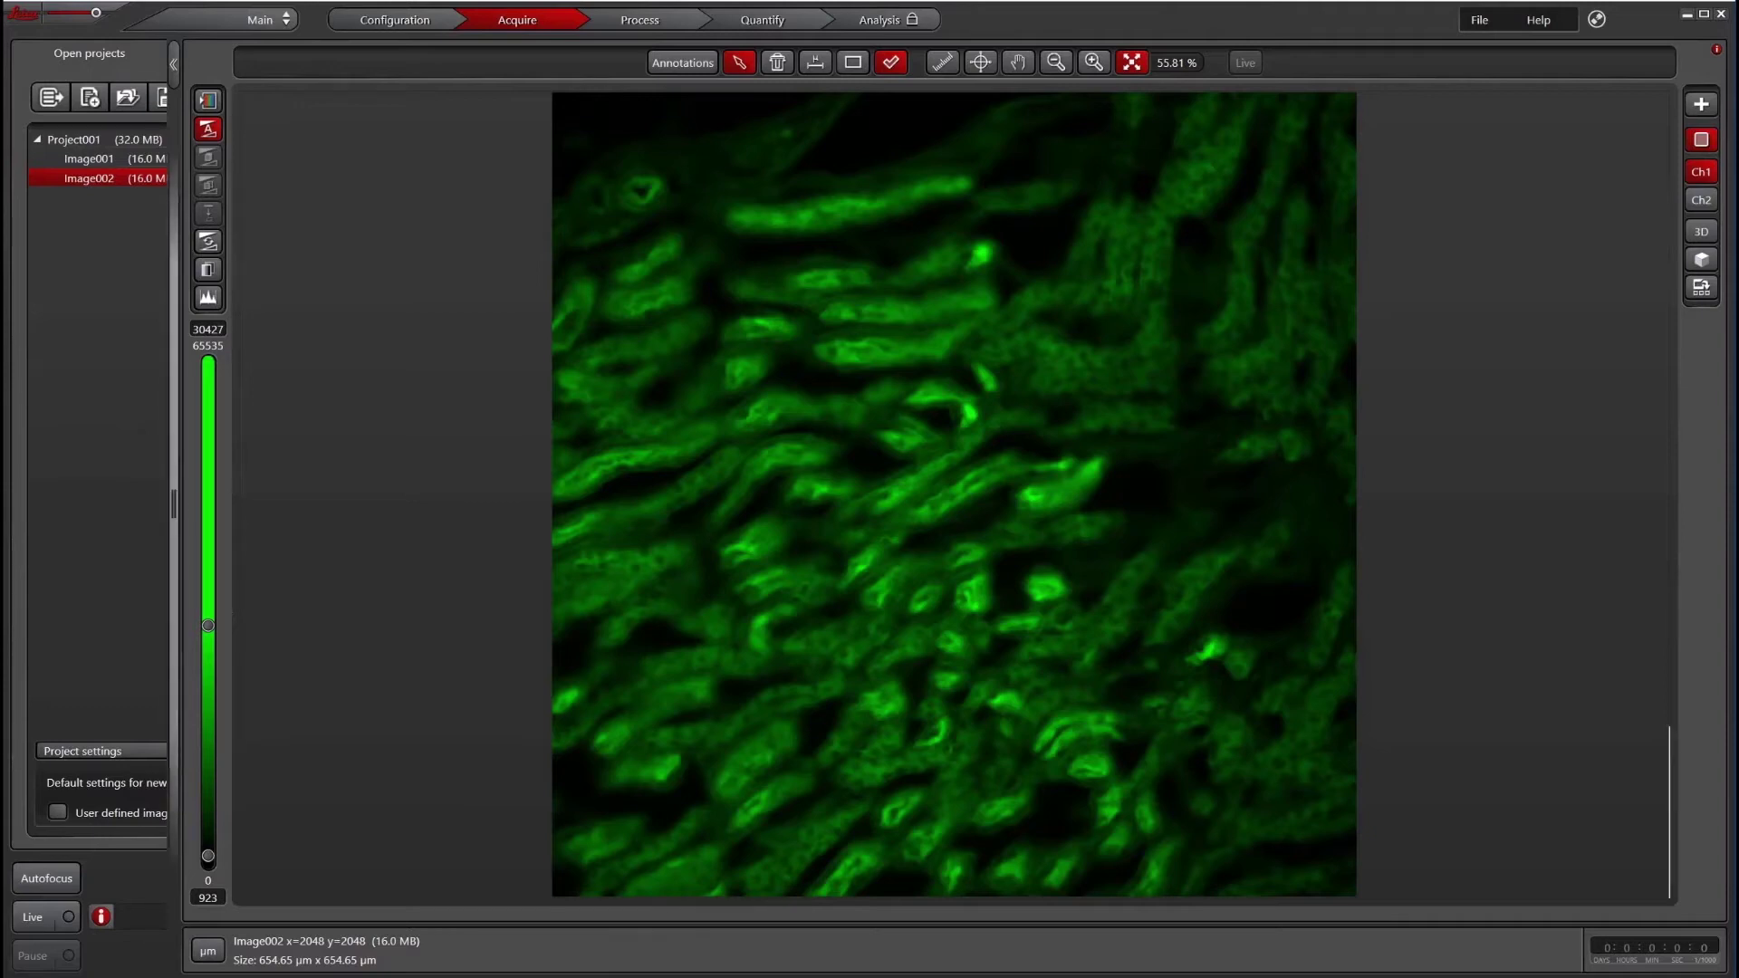
Step: Expand the left sidebar to the Acquisition settings and move the Relative Focus Correction dialog aside
{"action": "left_click", "coordinate": [175, 503]}
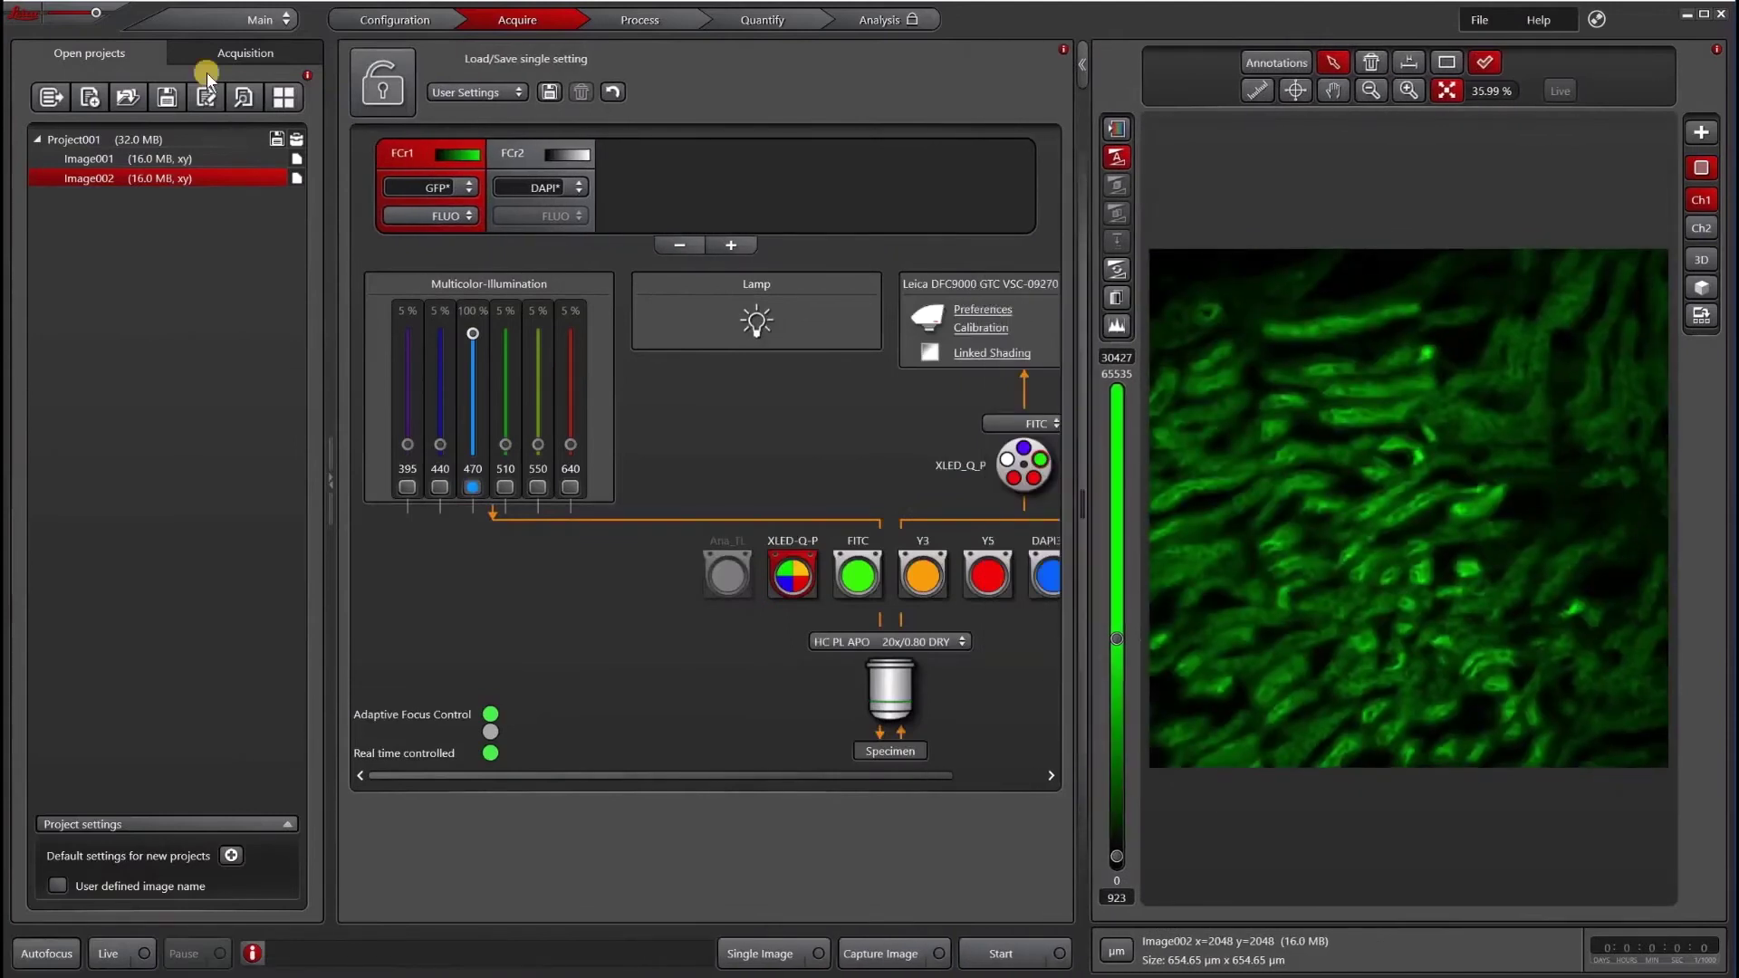
{"action": "left_click", "coordinate": [240, 51]}
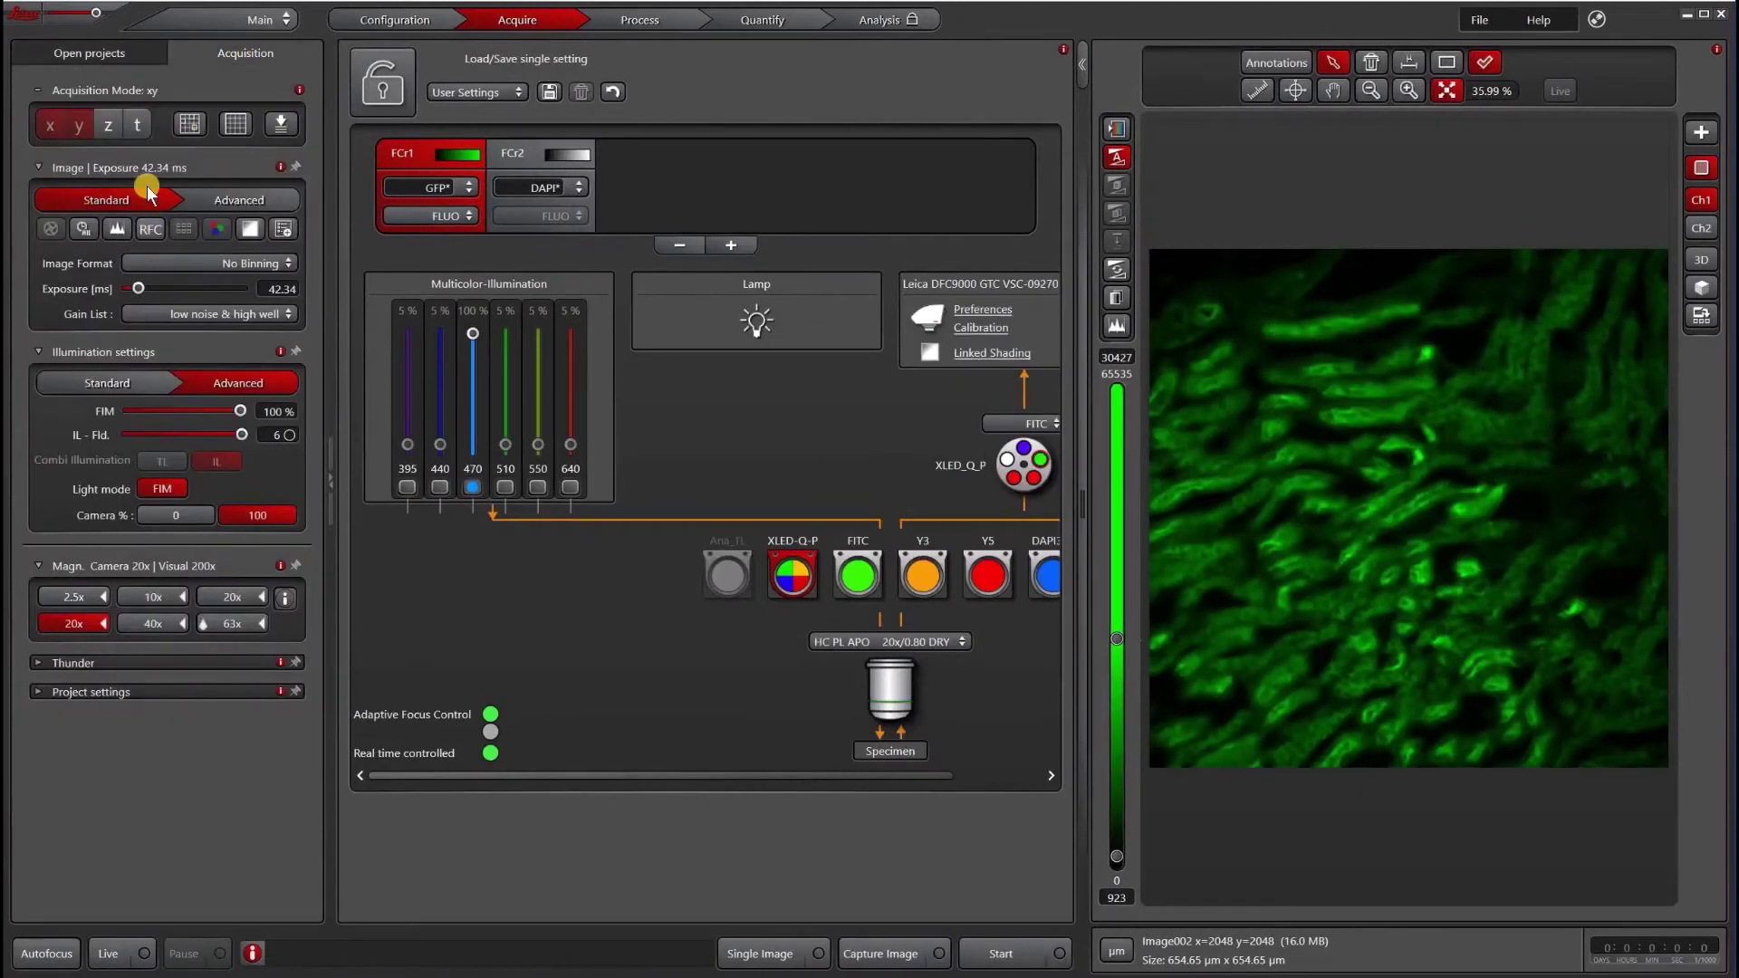
{"action": "left_click", "coordinate": [145, 227]}
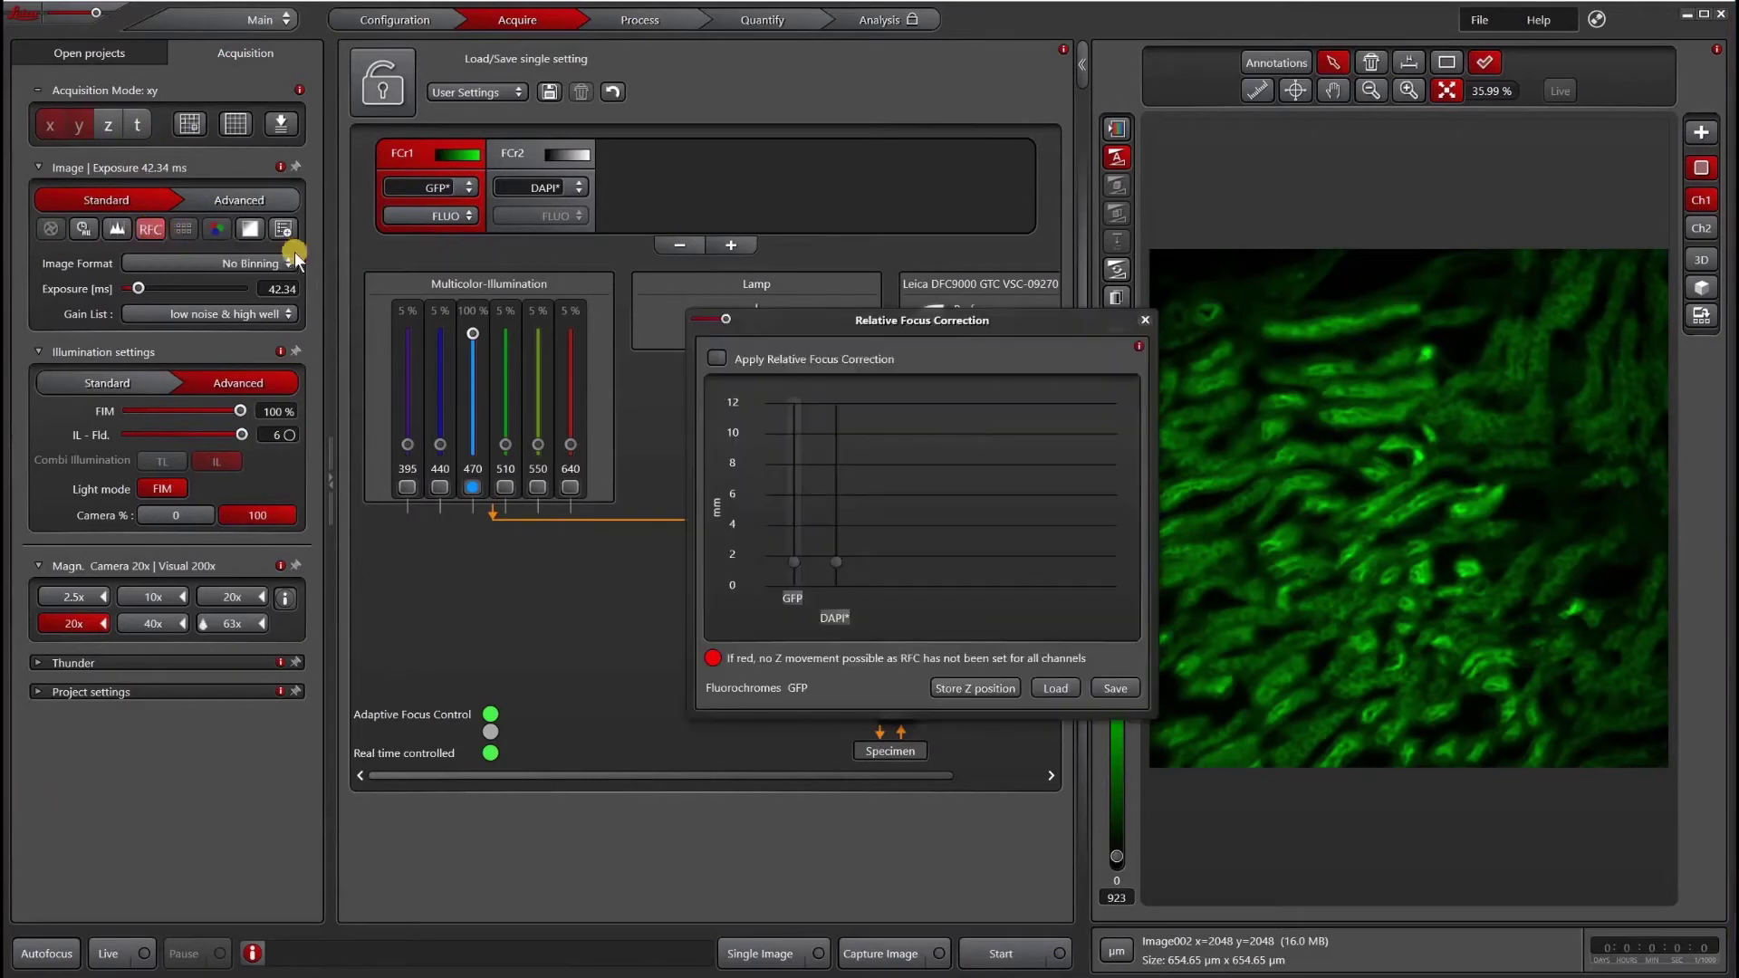
{"action": "left_click_drag", "start_coordinate": [788, 319], "coordinate": [412, 305]}
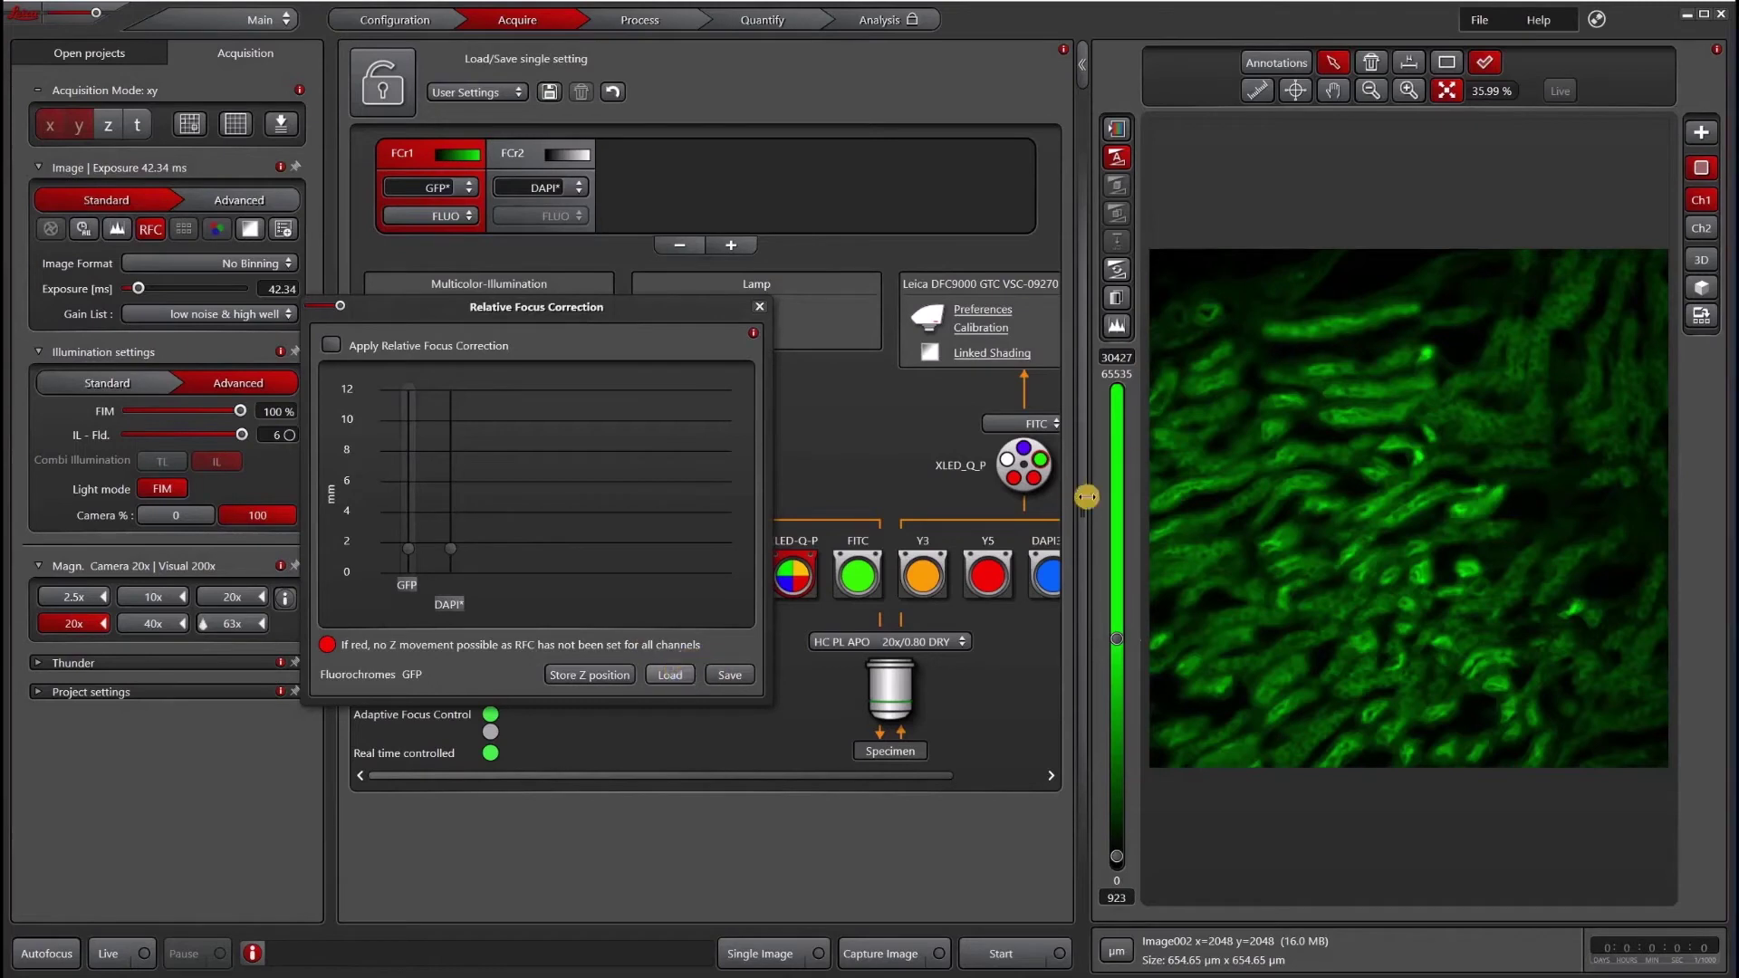
Step: Widen the image viewer, run Live imaging, and store the Z focus position for GFP
{"action": "left_click_drag", "start_coordinate": [1084, 503], "coordinate": [807, 506]}
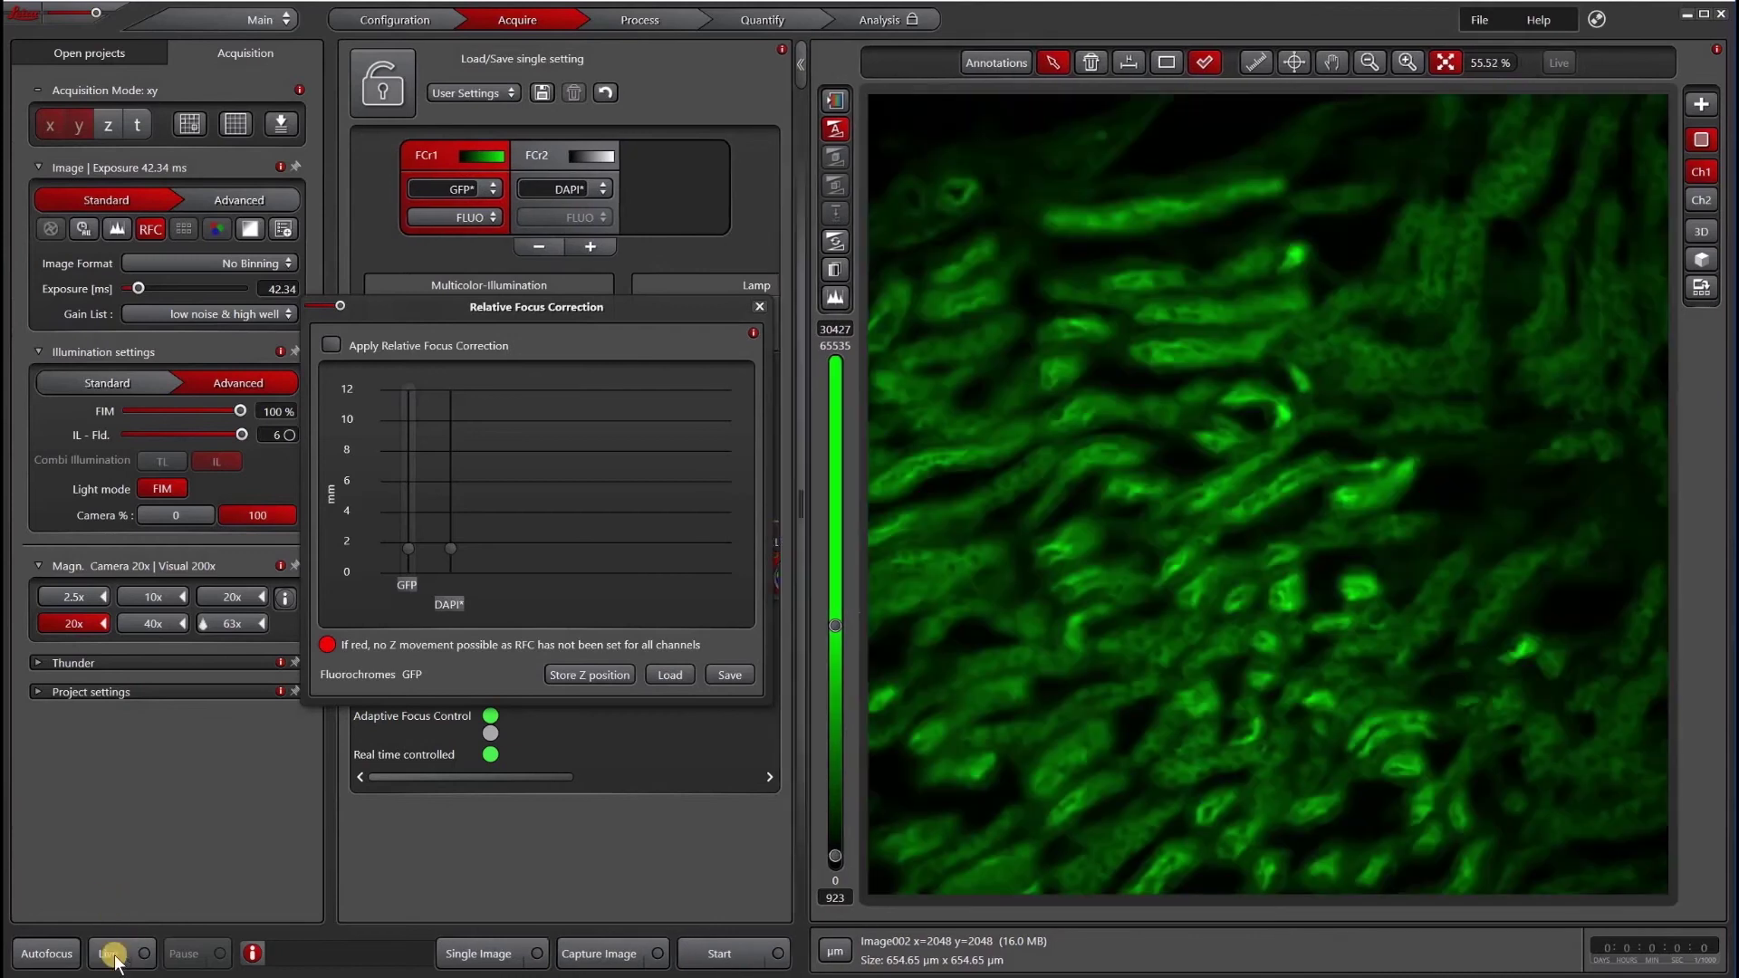
{"action": "left_click", "coordinate": [111, 954]}
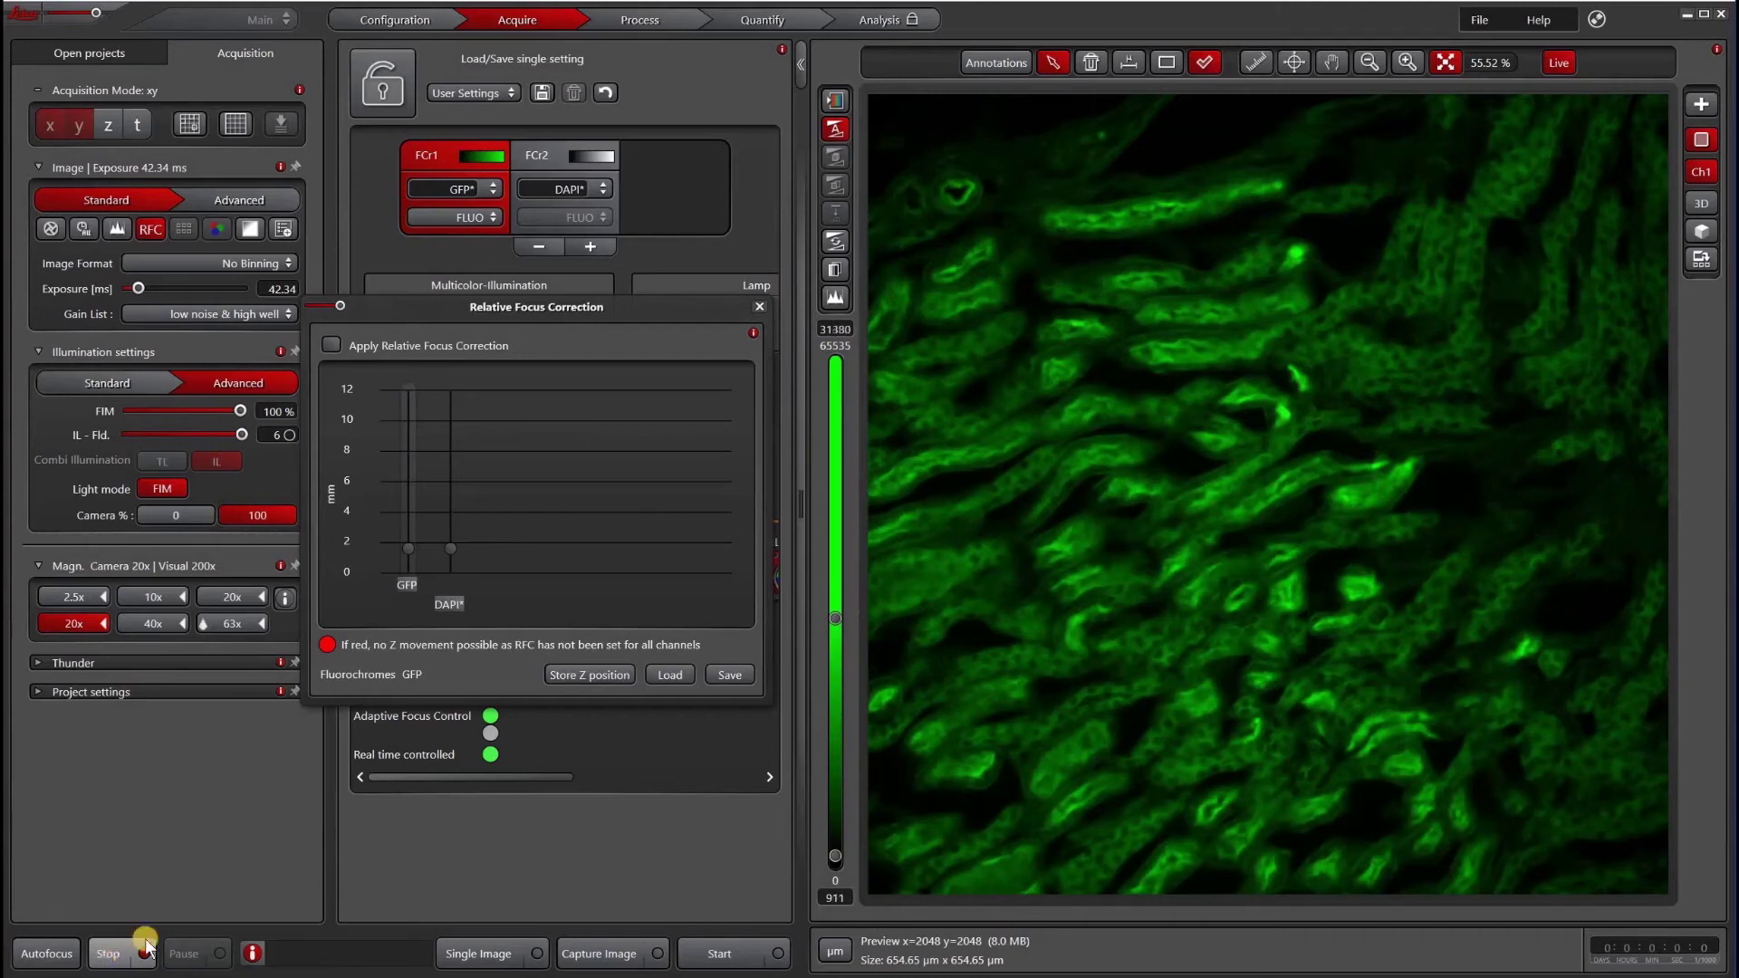
{"action": "left_click", "coordinate": [600, 677]}
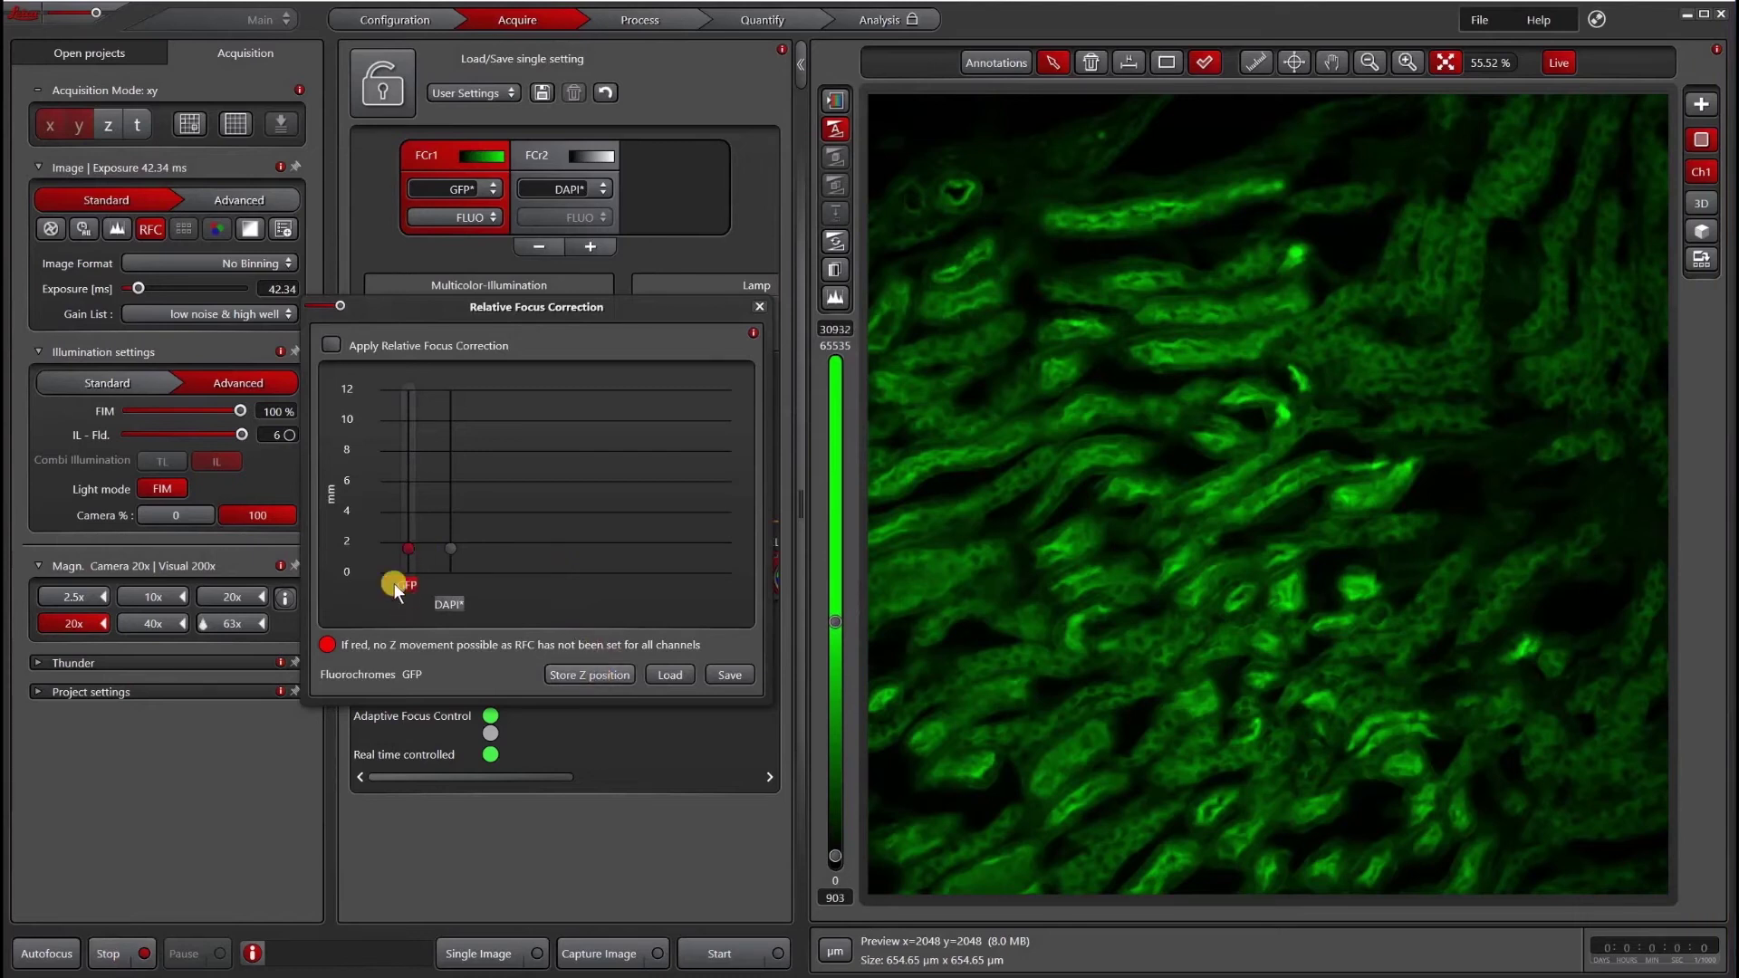
Step: Store the Z position for the FCr2 DAPI channel, then close the focus correction window
{"action": "left_click", "coordinate": [535, 156]}
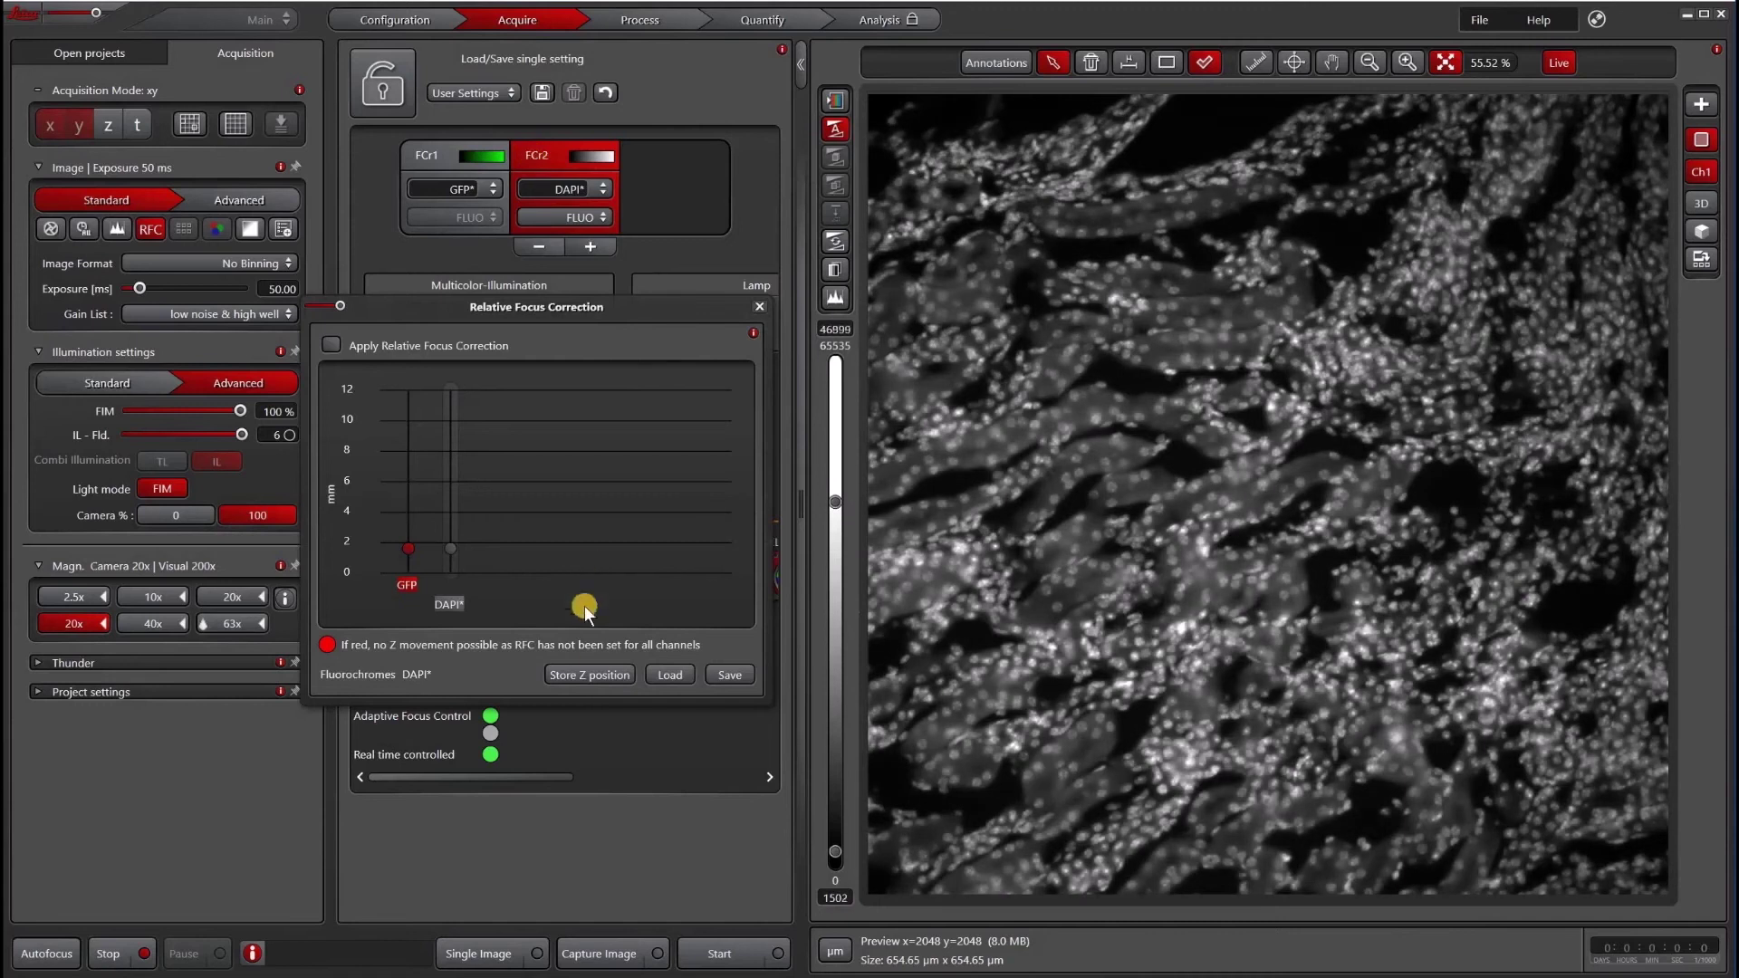
{"action": "left_click", "coordinate": [601, 674]}
{"action": "left_click", "coordinate": [763, 307]}
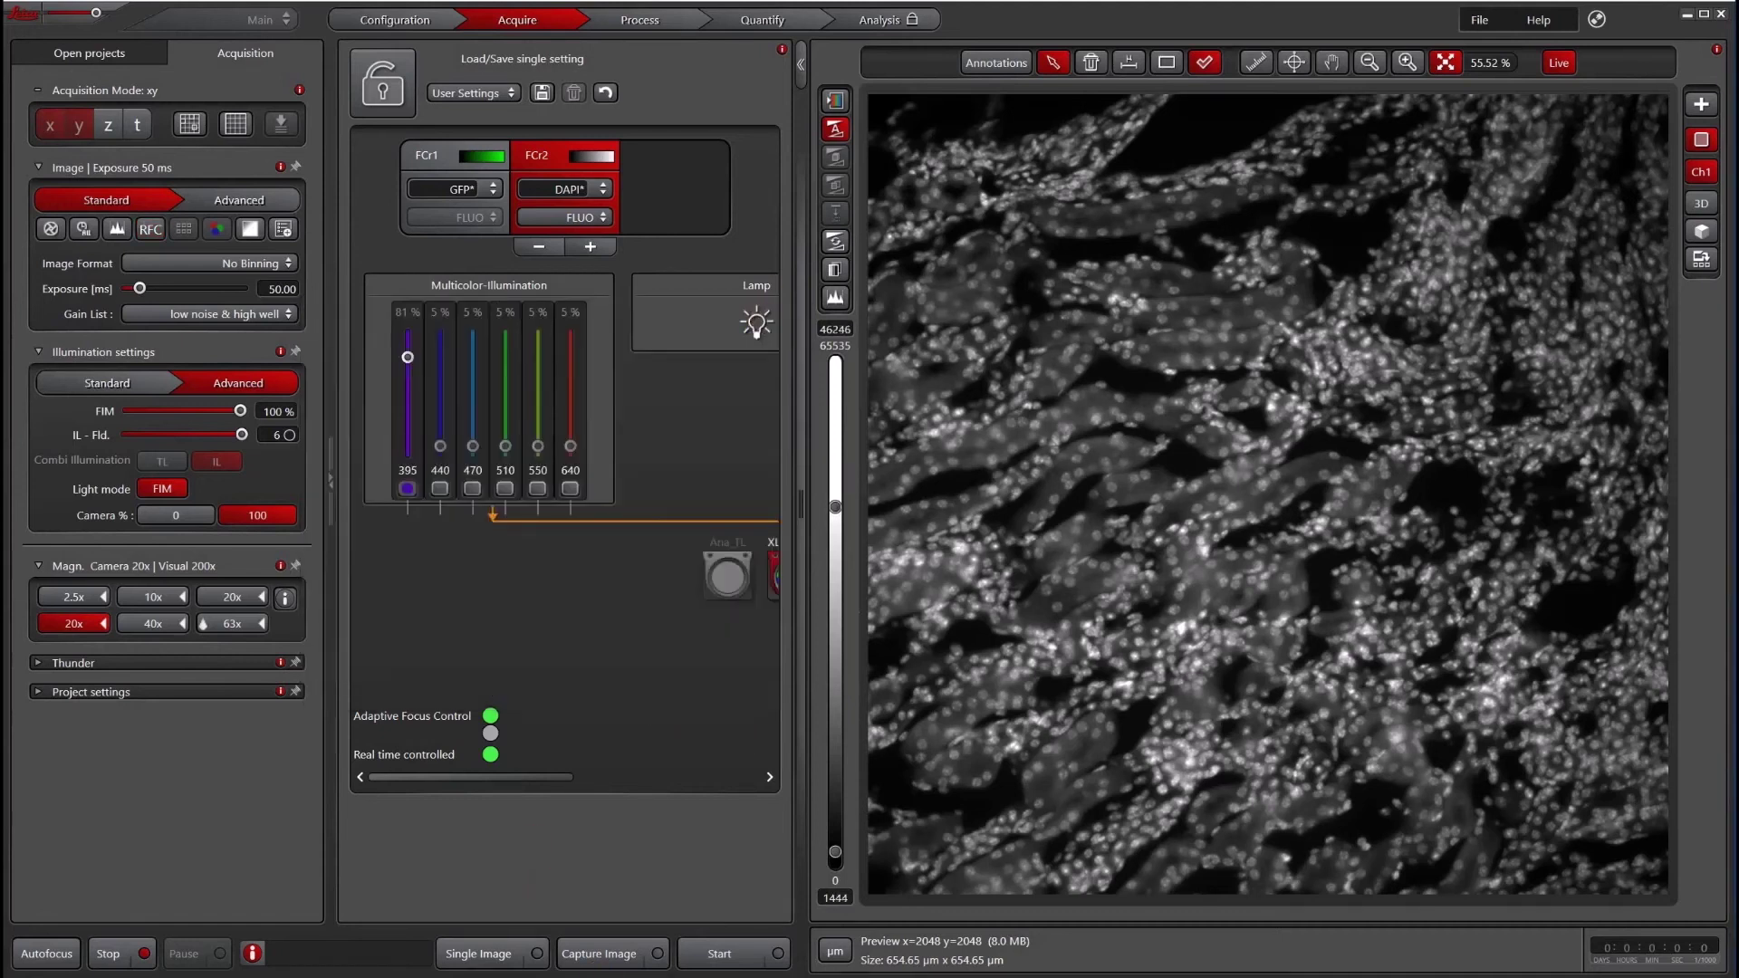
Step: Capture the corrected image, link both split-view viewers, and hide the DAPI channel (Ch2)
{"action": "left_click", "coordinate": [611, 963]}
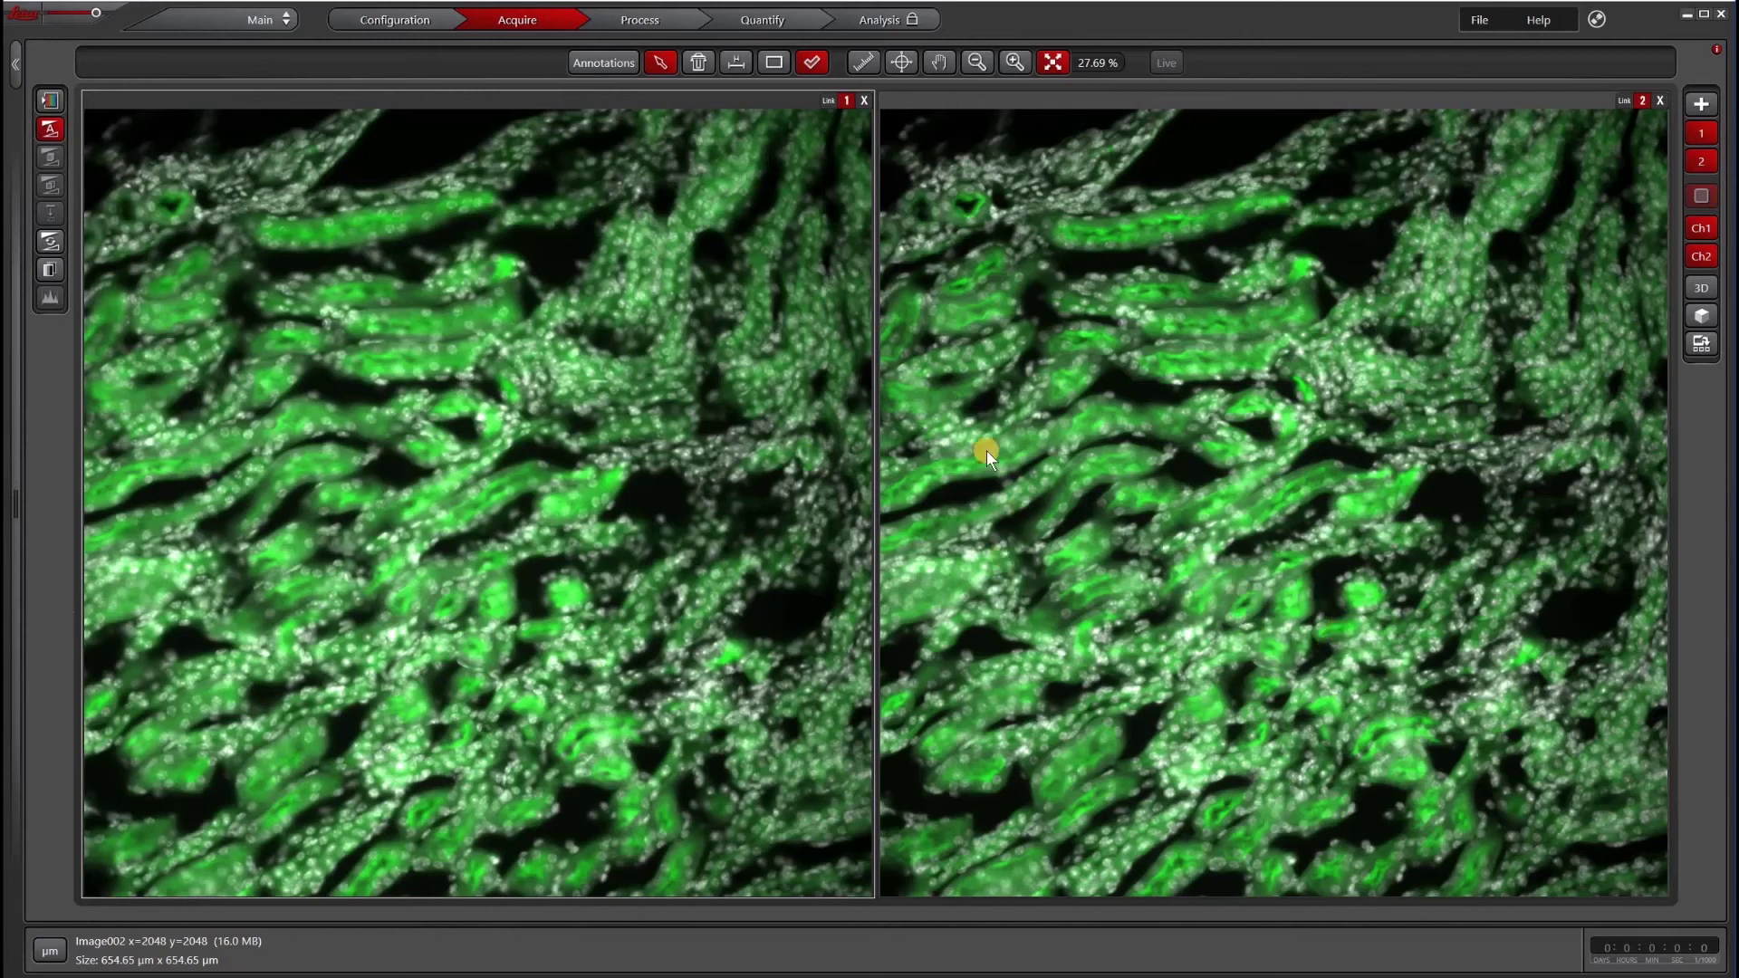
{"action": "left_click", "coordinate": [1622, 98]}
{"action": "left_click", "coordinate": [1703, 258]}
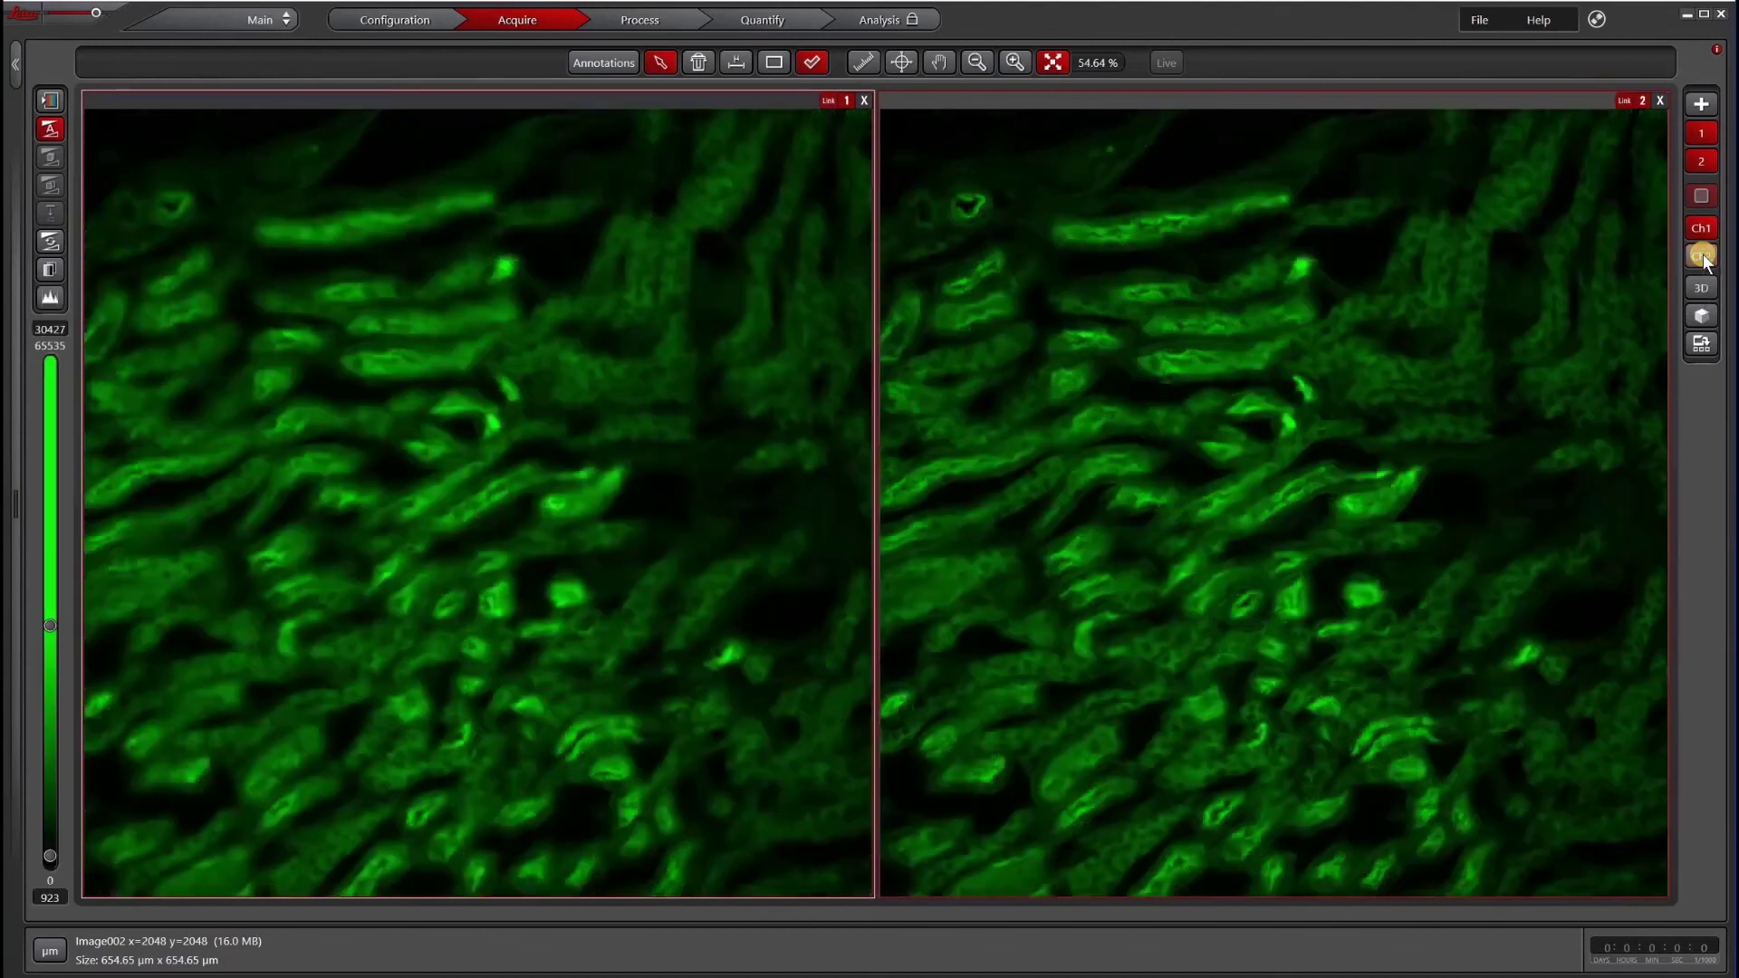